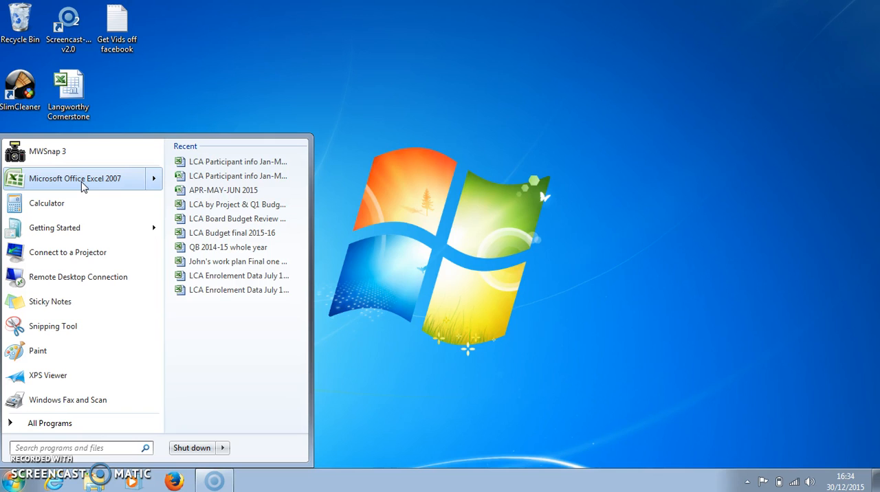
Step: Start Microsoft Office Excel 2007 with a blank workbook
left_click(81, 179)
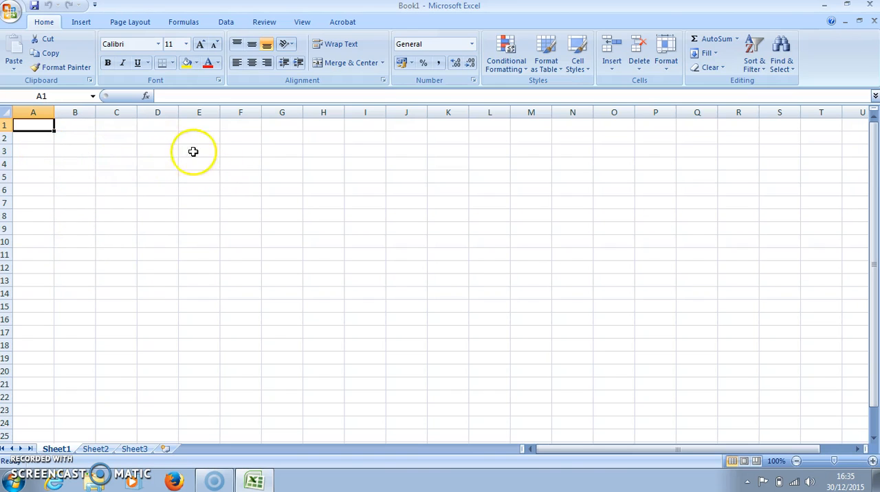
left_click(114, 150)
left_click(115, 203)
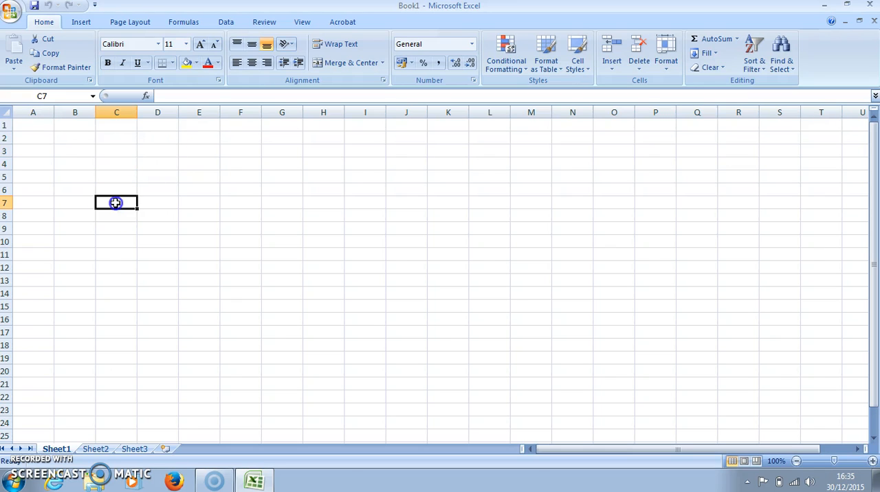
left_click(199, 193)
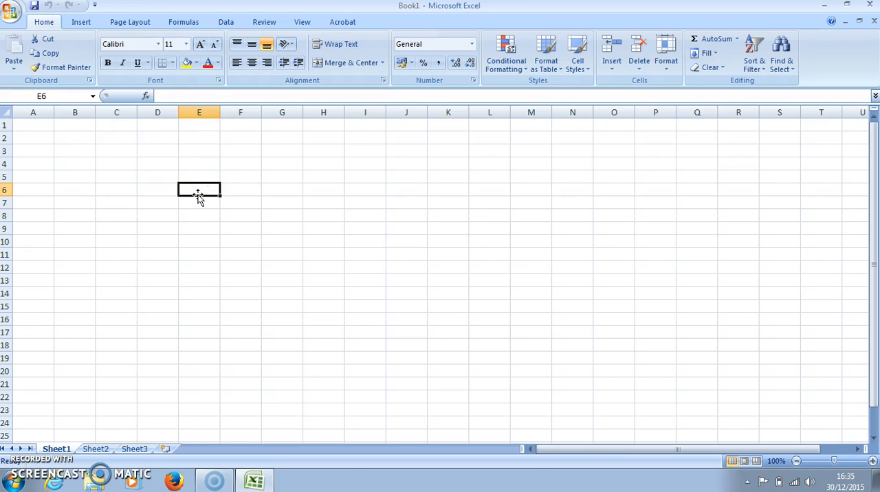
Step: Enter the column heading "date" in cell B2
left_click(81, 139)
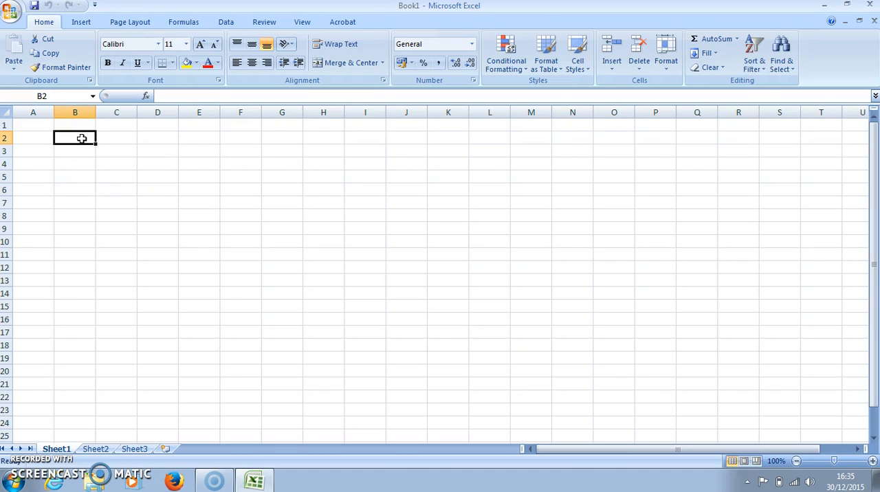
type("dt")
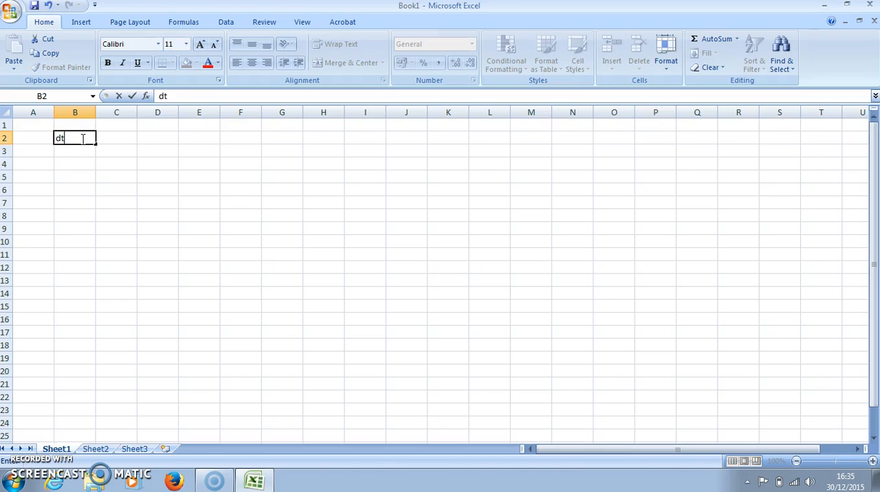
type("ae")
key("BackSpace")
key("BackSpace")
key("BackSpace")
type("ate")
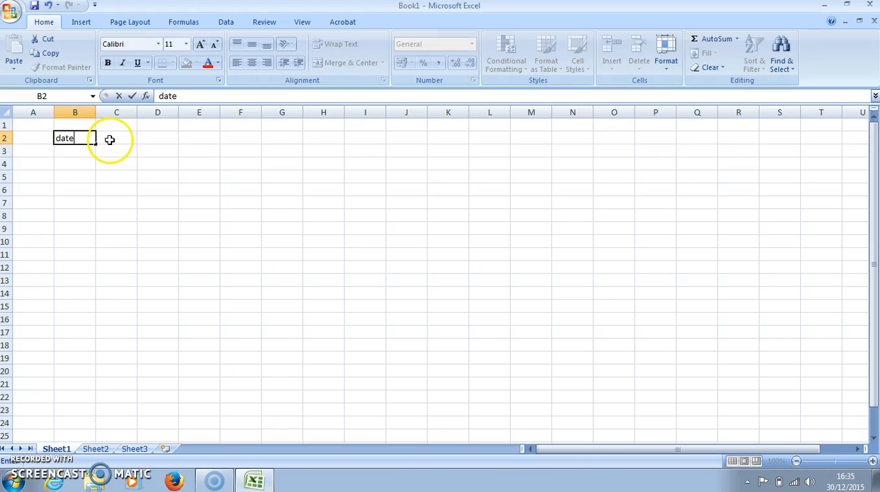
Step: Add the column headings "rct no", "petrol" and "food" in cells C2, D2 and E2
left_click(114, 138)
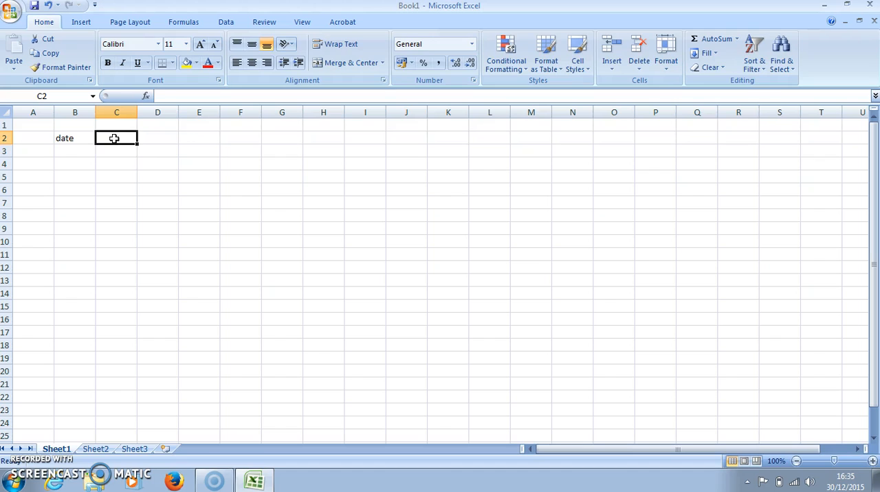
type("rct")
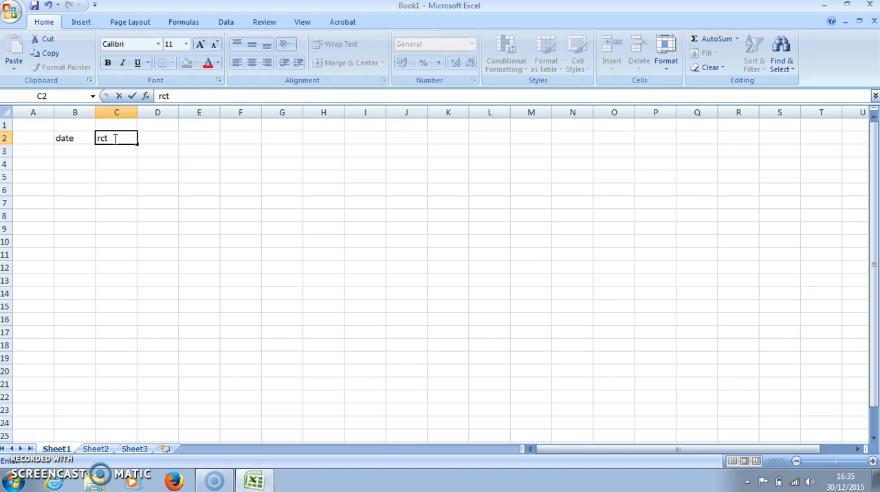
type(" no")
key("Tab")
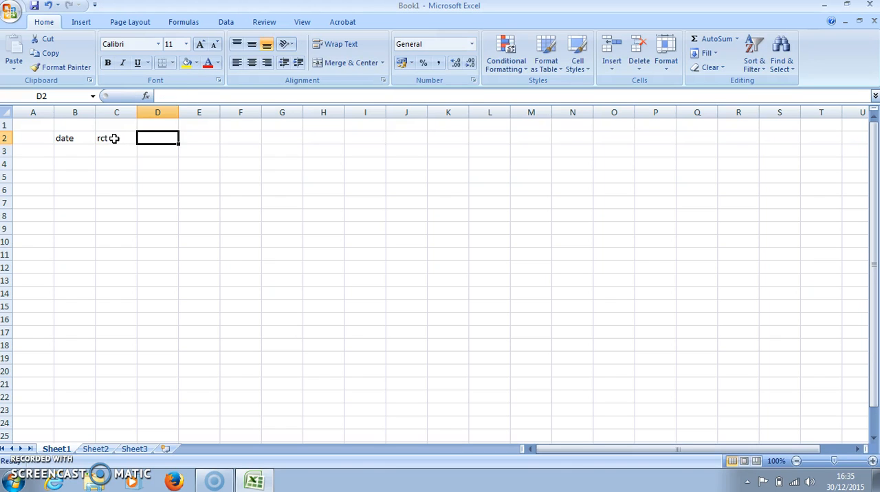
type("p")
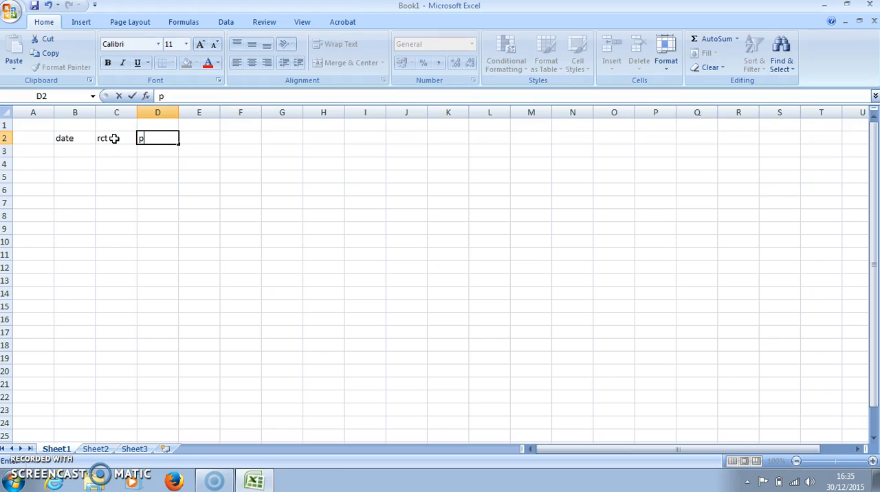
type("etrol")
key("Tab")
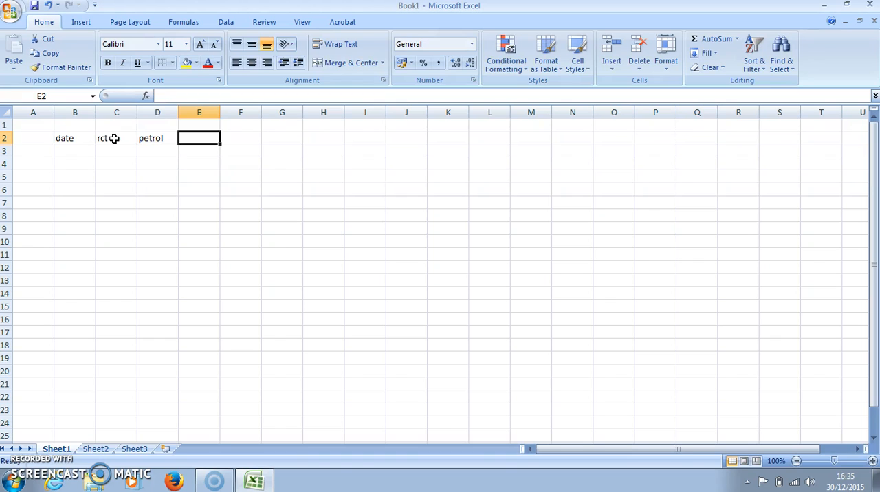
type("food")
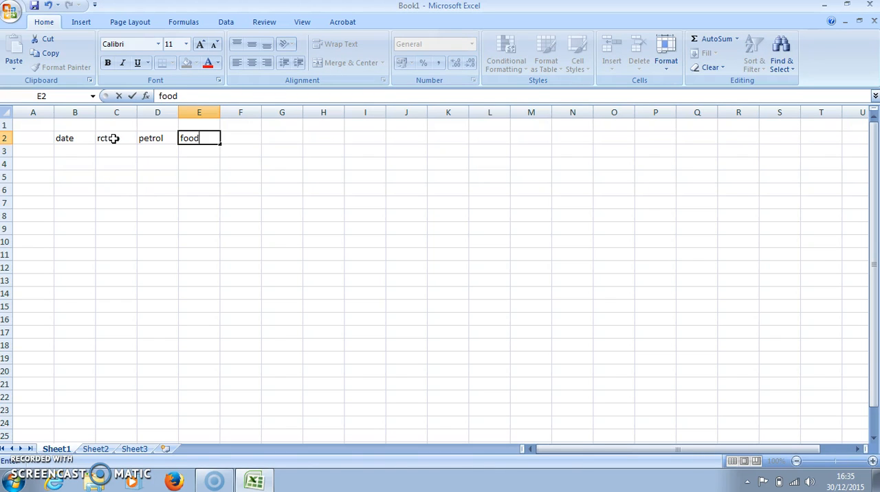
Step: Format cell B3 as a date of type 14/3/01 with the English (United Kingdom) locale
left_click(76, 152)
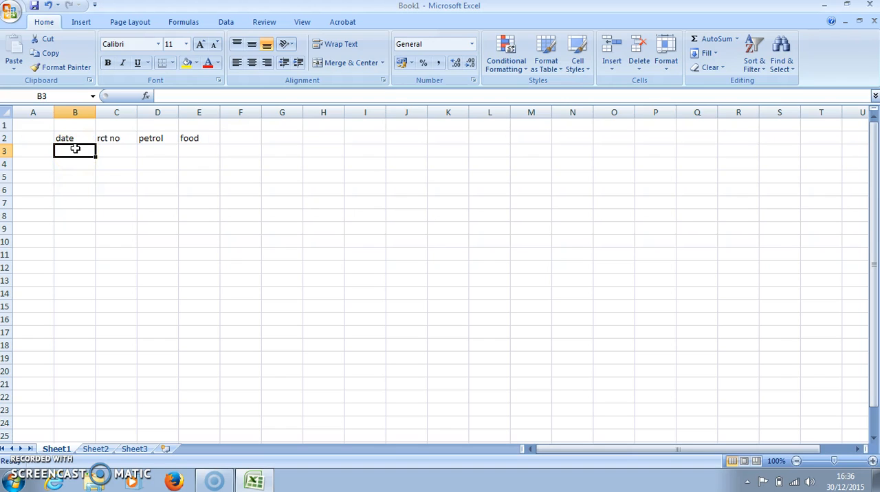
left_click(76, 190)
left_click(74, 150)
right_click(74, 151)
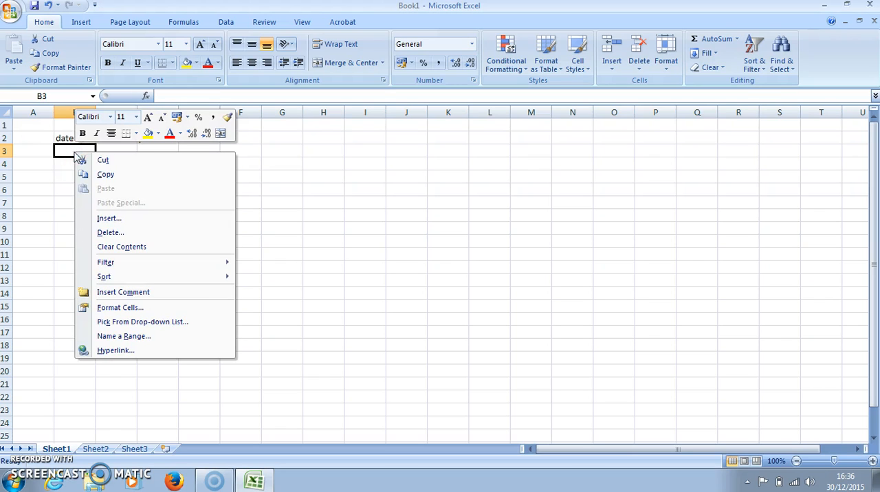
left_click(114, 308)
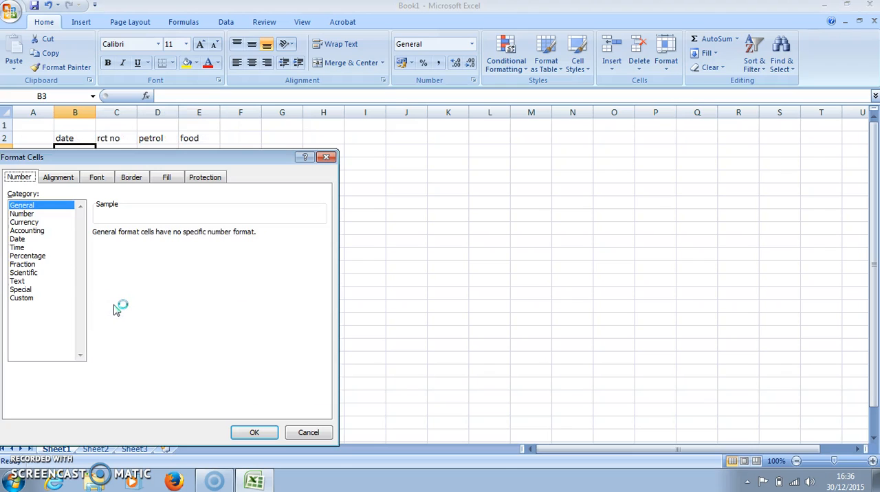
left_click(25, 241)
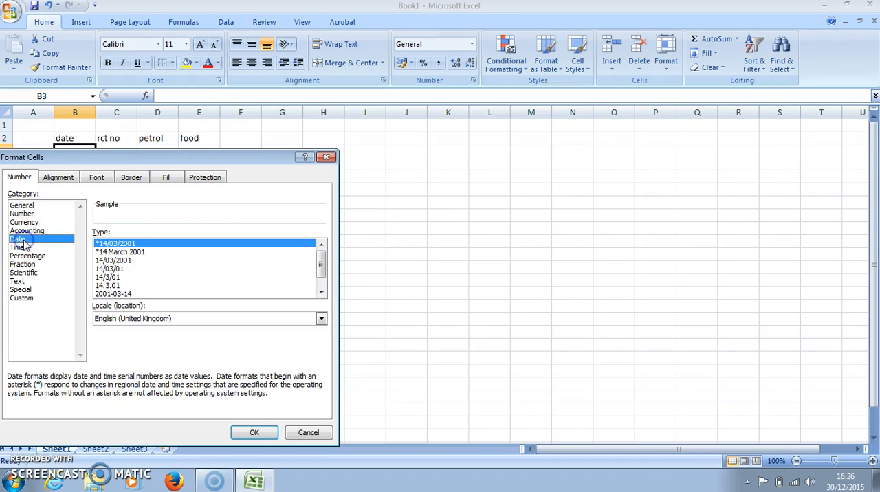
left_click(111, 278)
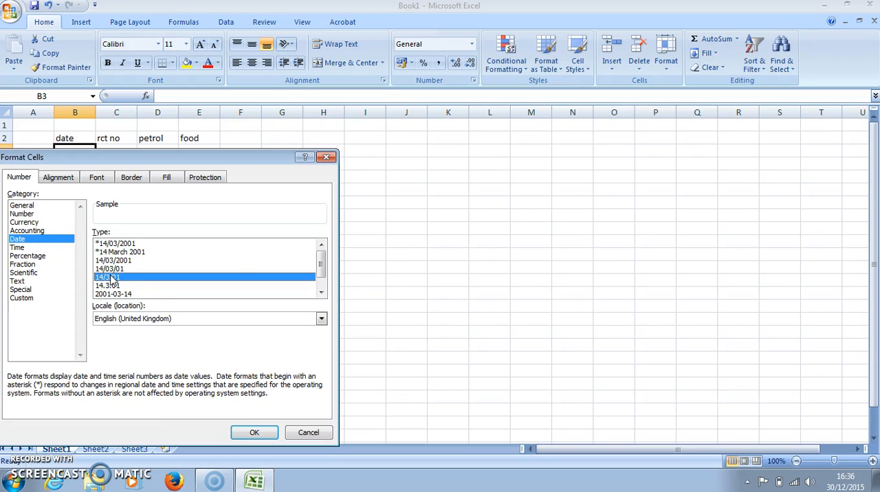
left_click(223, 282)
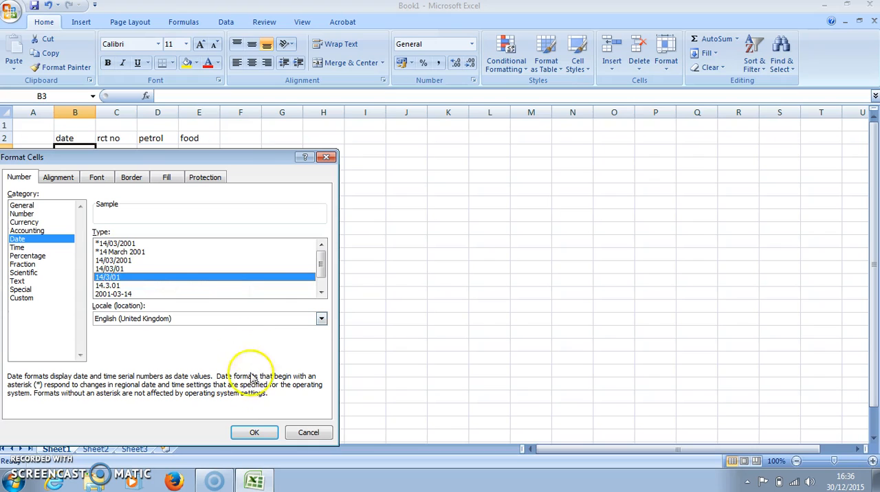
left_click(256, 433)
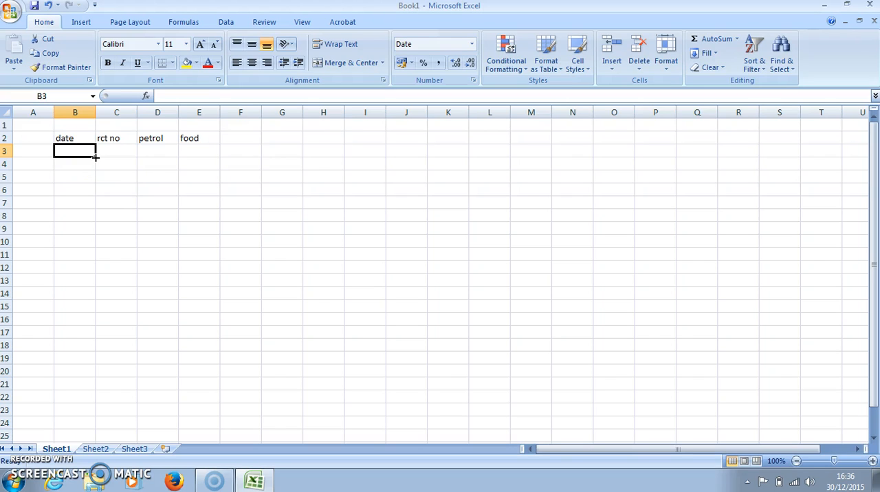
Step: Fill the date format of B3 down to B16 and check the number format of cell B9
left_click_drag(95, 156, 92, 330)
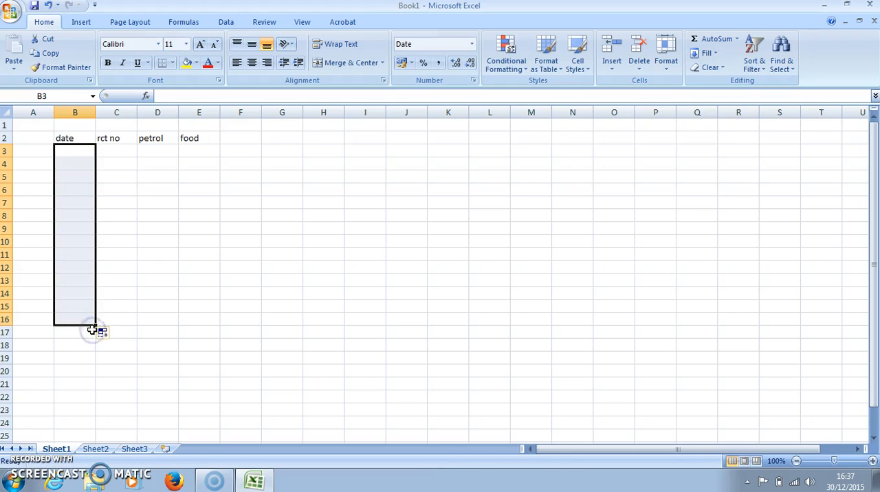
left_click(74, 228)
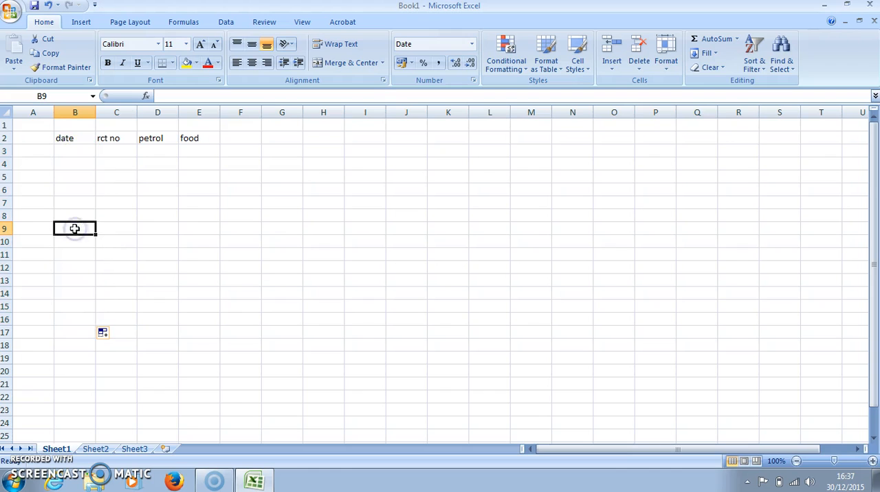
right_click(76, 230)
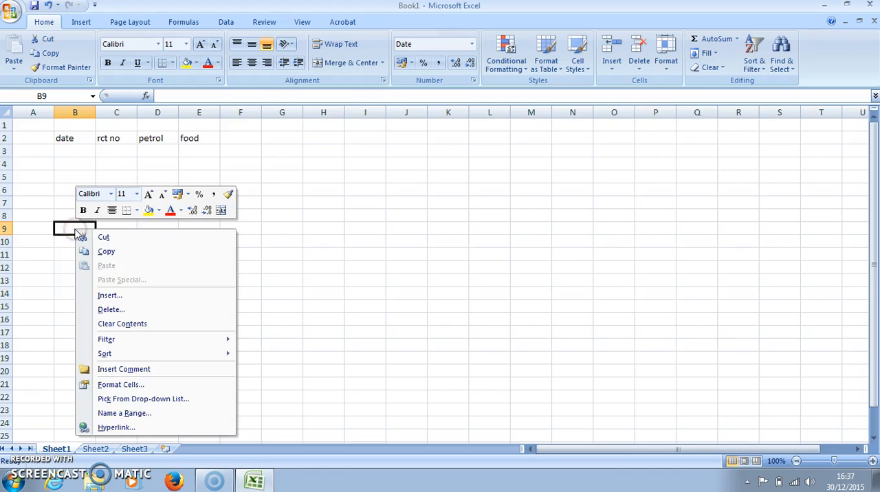
left_click(120, 385)
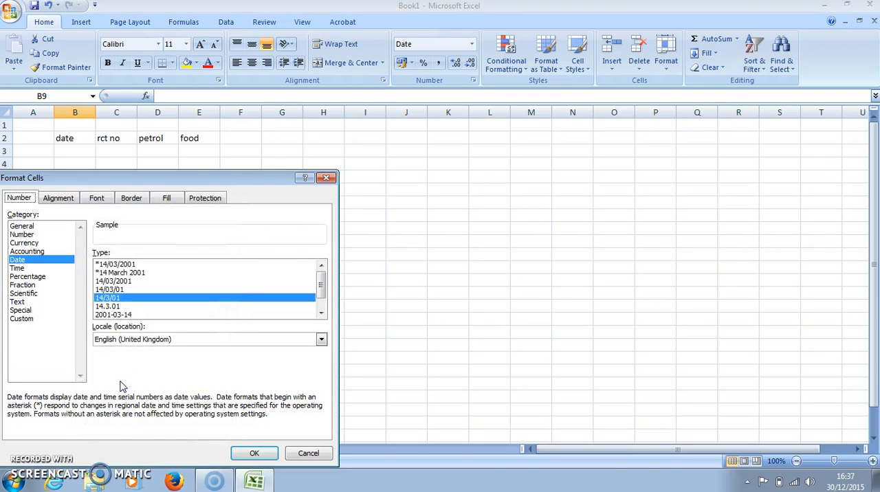
left_click(252, 454)
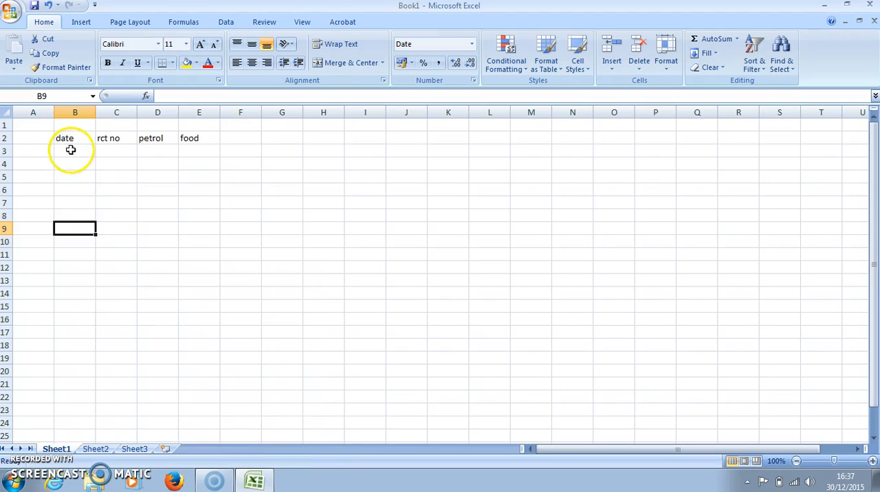
Step: Enter the dates 23/11 and 25/11 in cells B3 and B4 of the date column
left_click(71, 149)
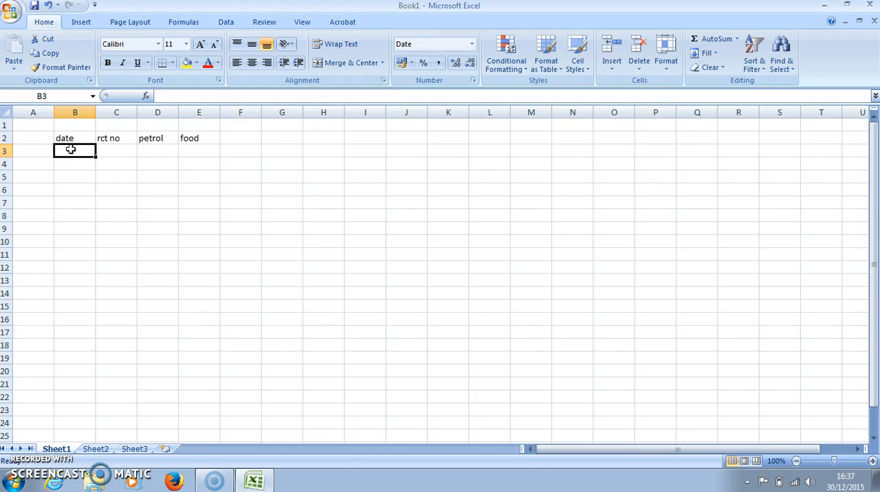
type("23")
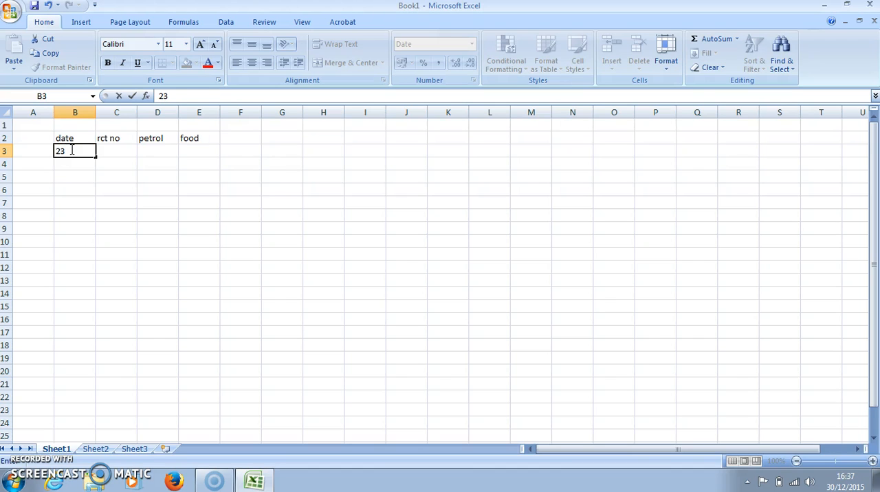
type("/11")
key("Return")
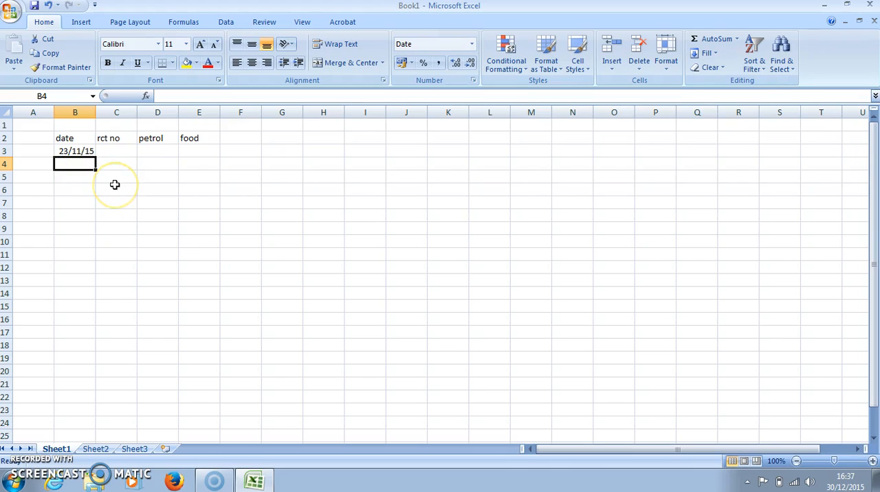
type("2")
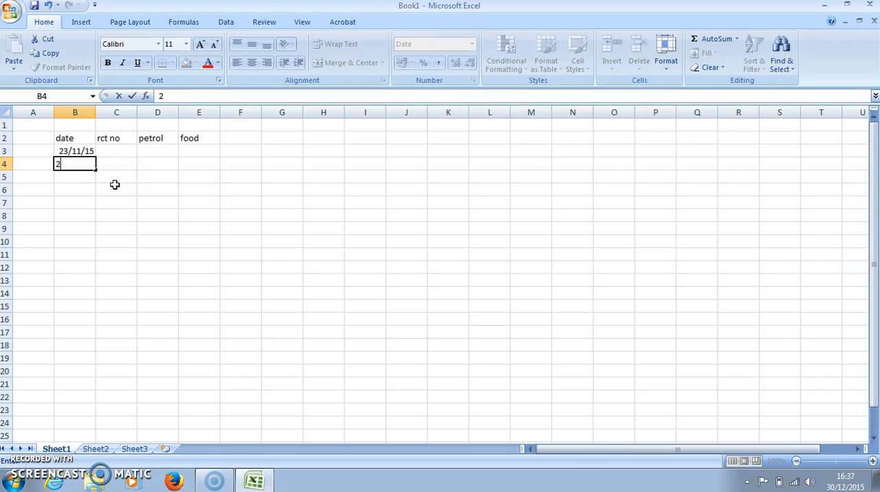
type("5/11")
key("Return")
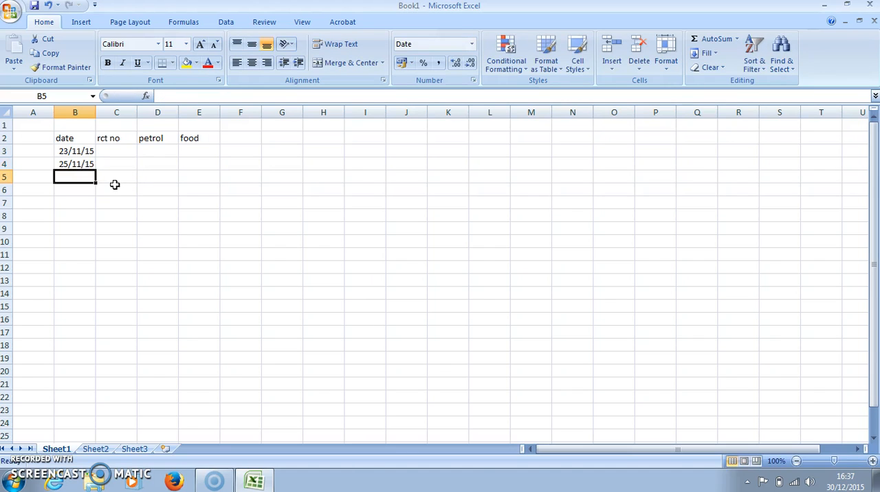
Step: Number the two receipts 1 and 2 in cells C3 and C4
left_click(117, 149)
type("1")
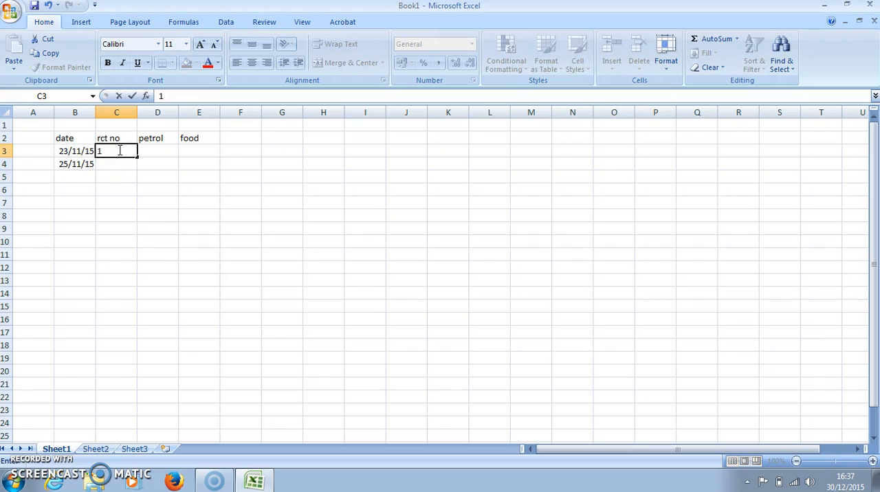
key("Return")
type("2")
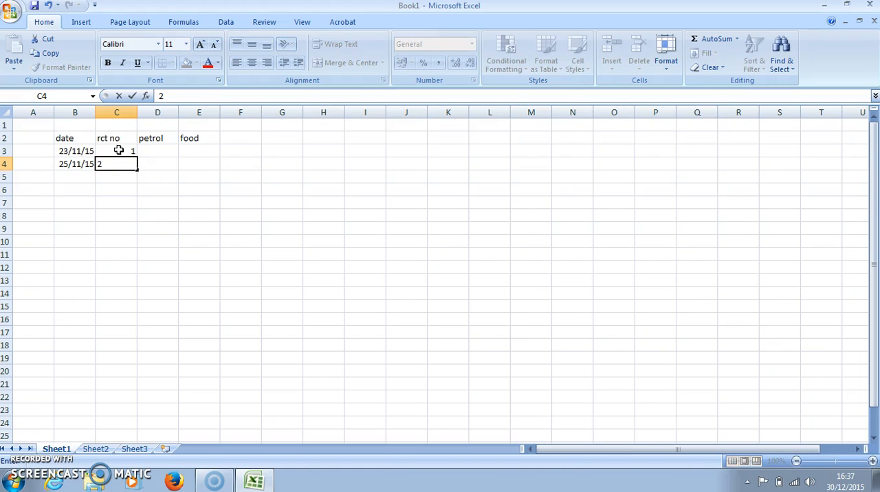
key("Return")
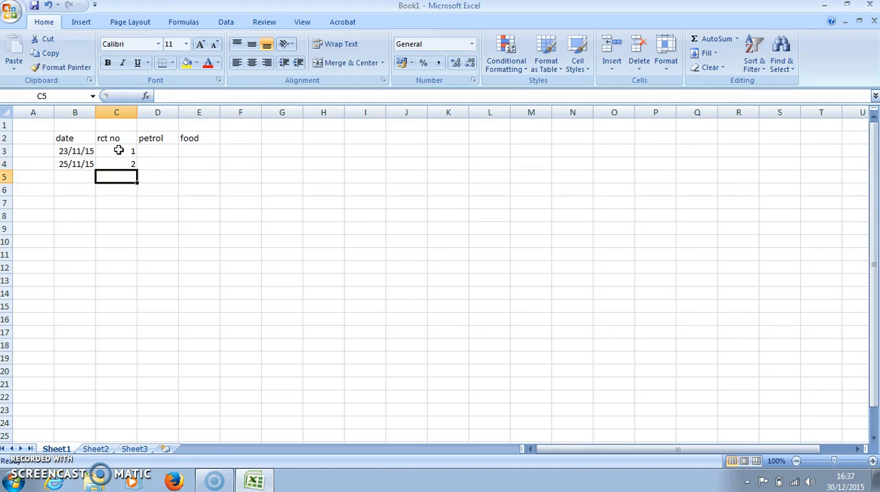
Step: Enter a petrol amount of 4.24 for the first receipt in cell D3
left_click(160, 150)
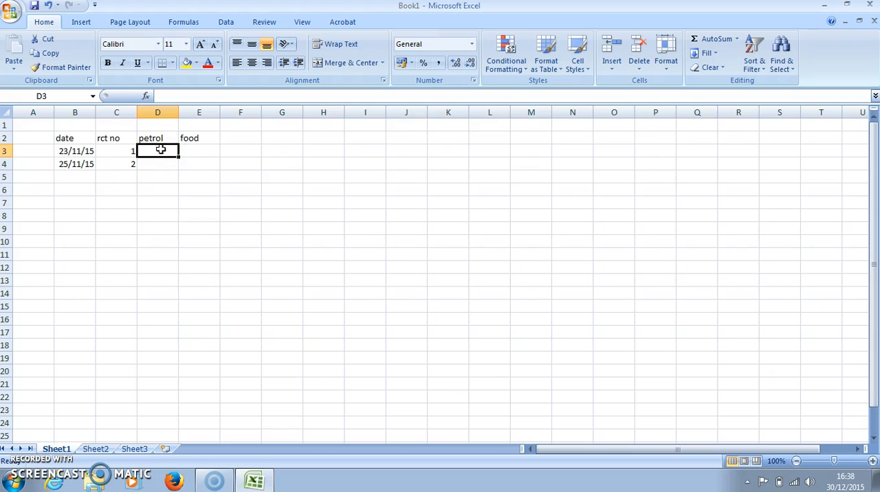
type("4.24")
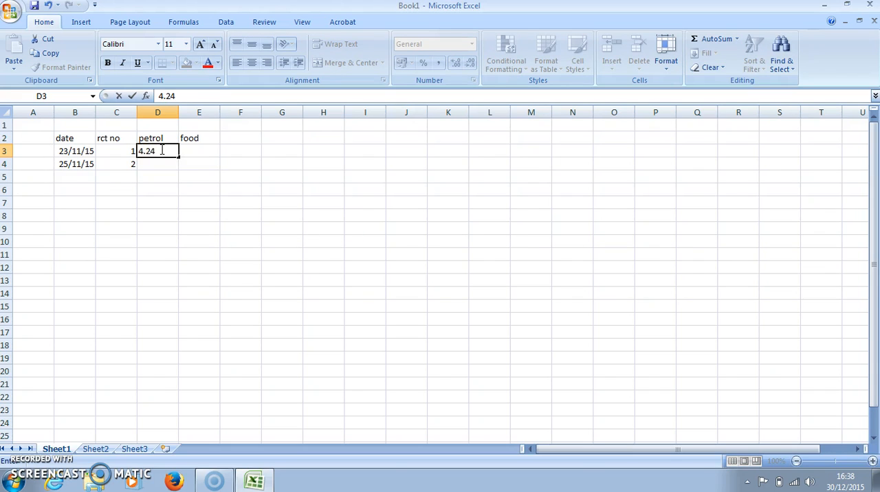
key("Return")
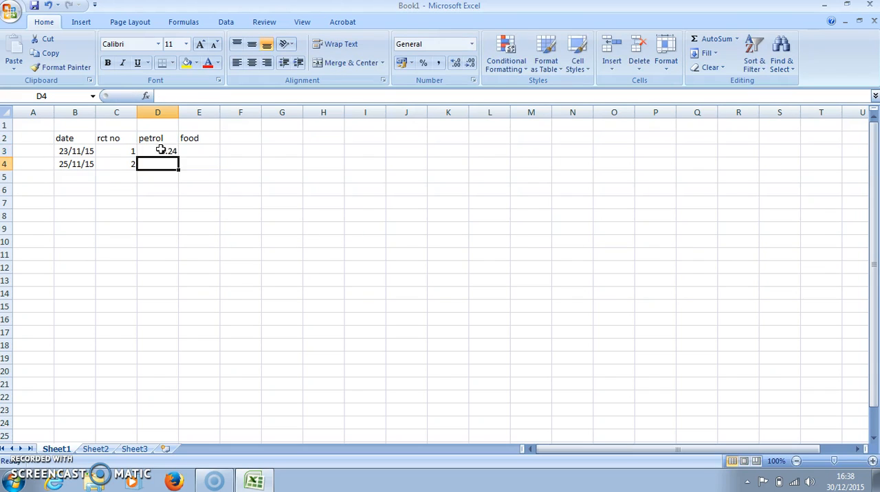
Step: Enter a food amount of 5.55 for the second receipt in cell E4
left_click(195, 164)
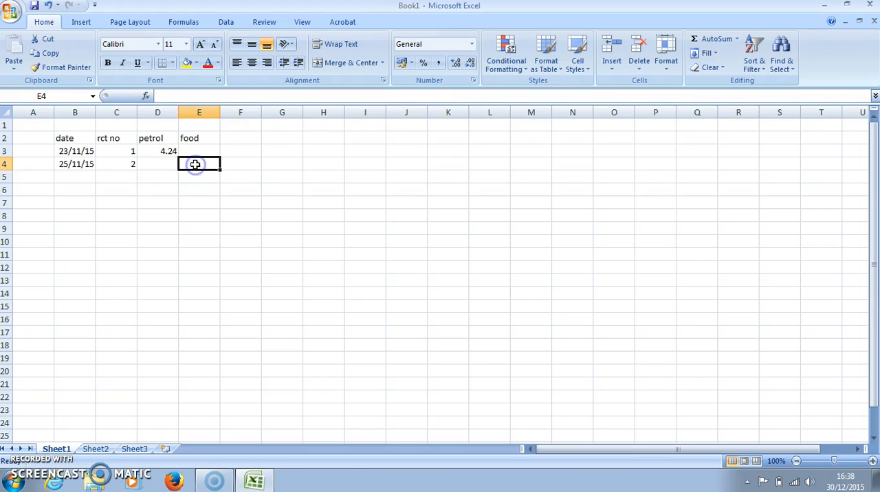
type("5.55")
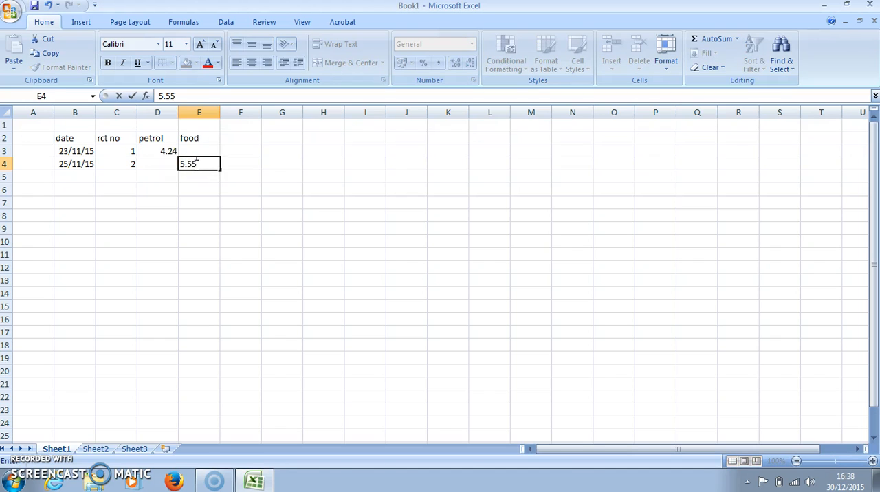
key("Return")
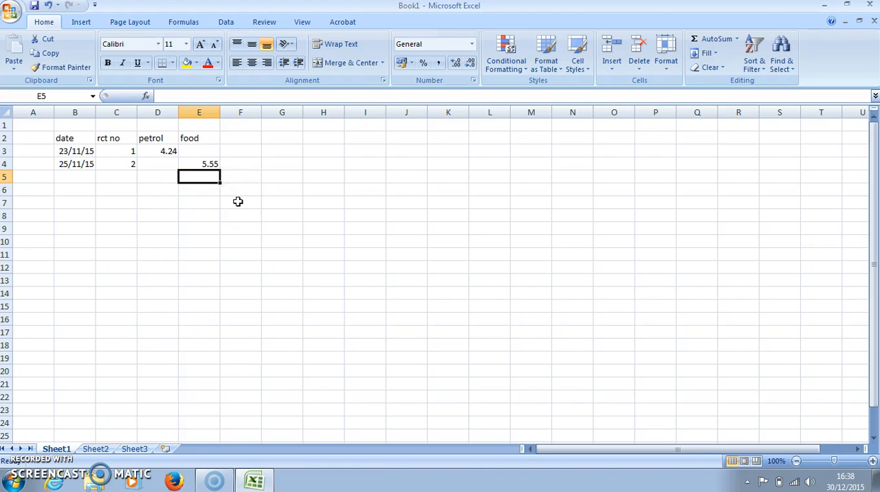
Step: Add the column heading "total" in cell F2, beside the food heading
left_click(241, 137)
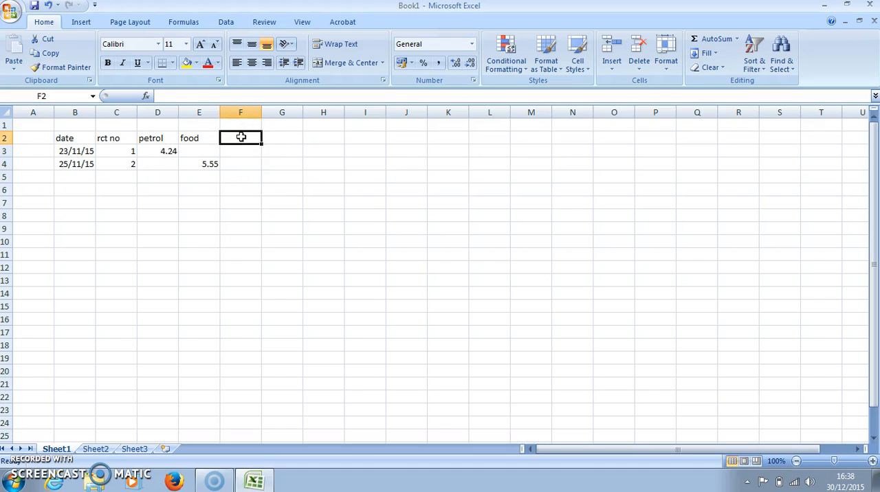
type("total")
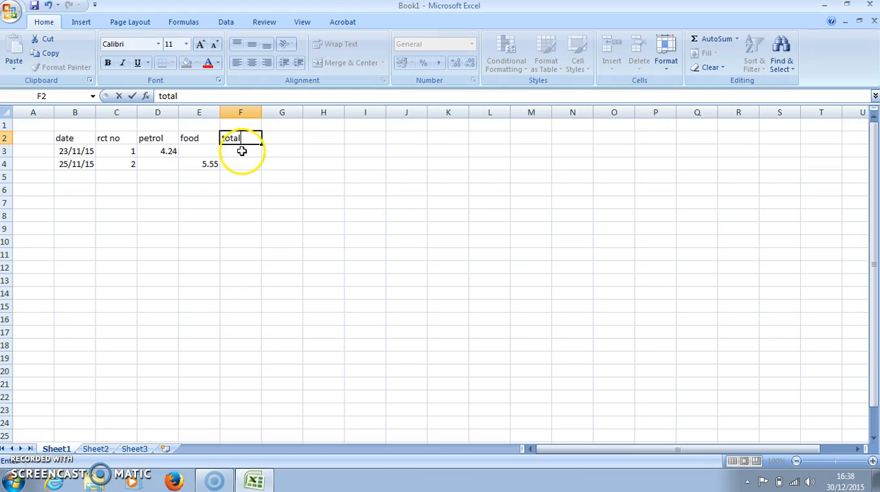
Step: AutoSum the first receipt's petrol and food amounts in D3:E3 into total cell F3
left_click(241, 151)
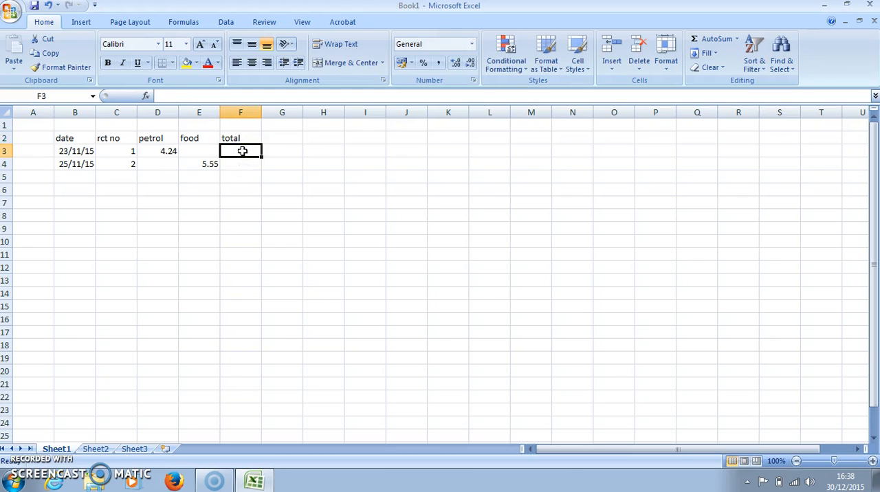
left_click(162, 152)
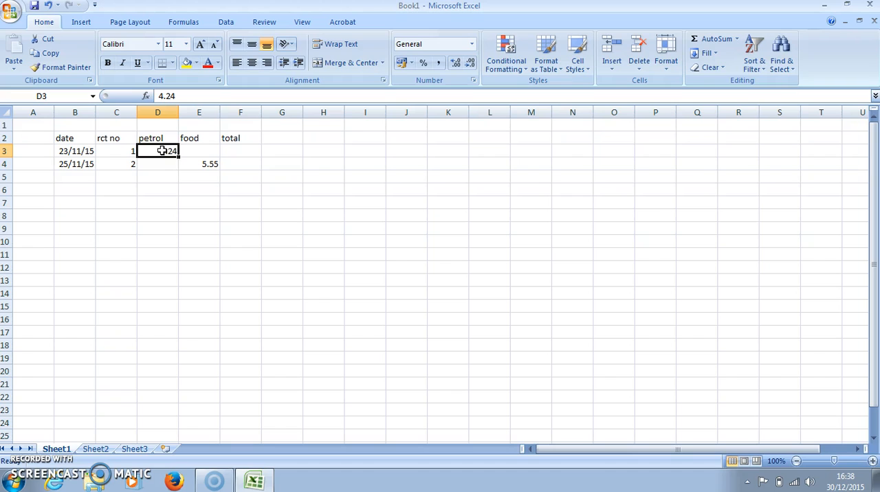
left_click(162, 150)
left_click_drag(162, 151, 235, 153)
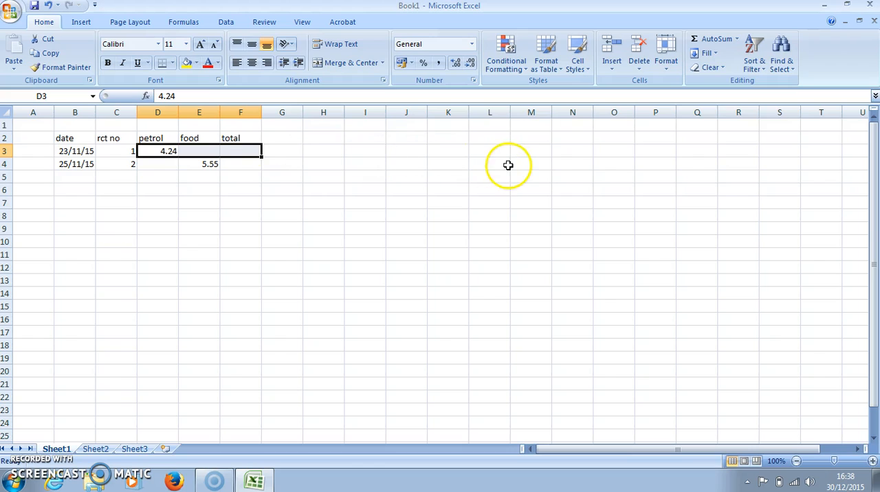
left_click(714, 44)
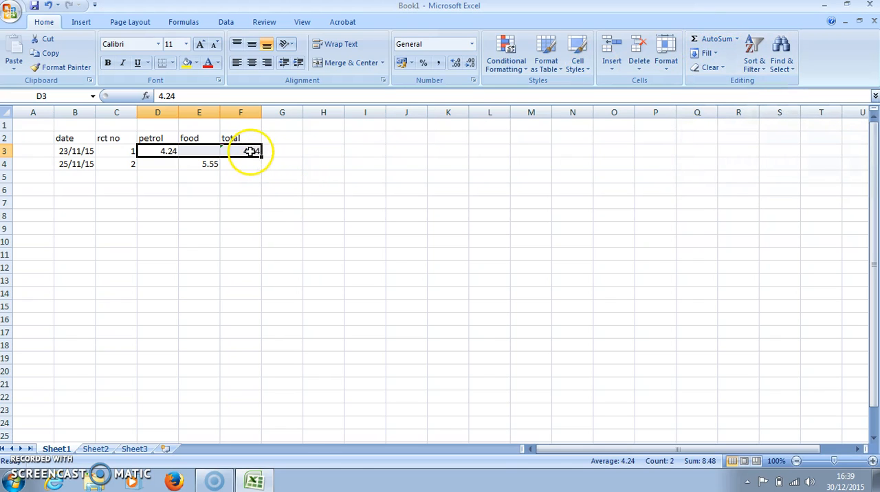
left_click(283, 152)
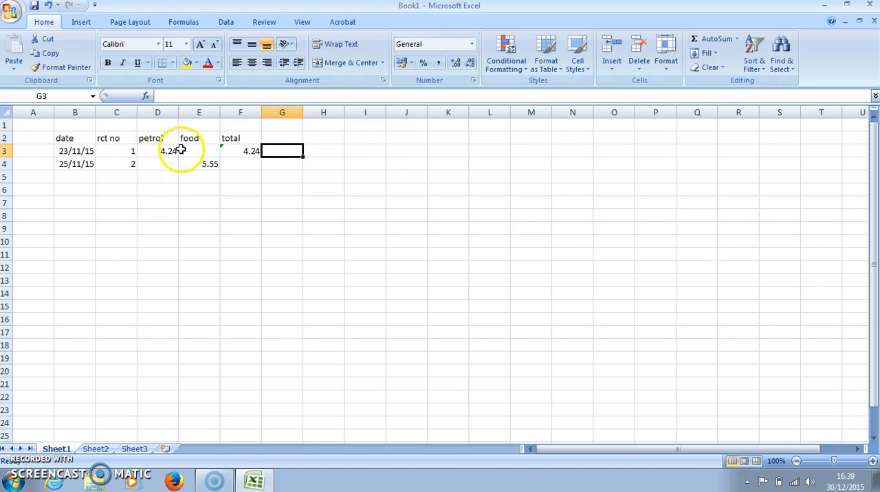
Step: Fill the SUM formula in F3 down to F4 to total the second receipt
left_click(250, 151)
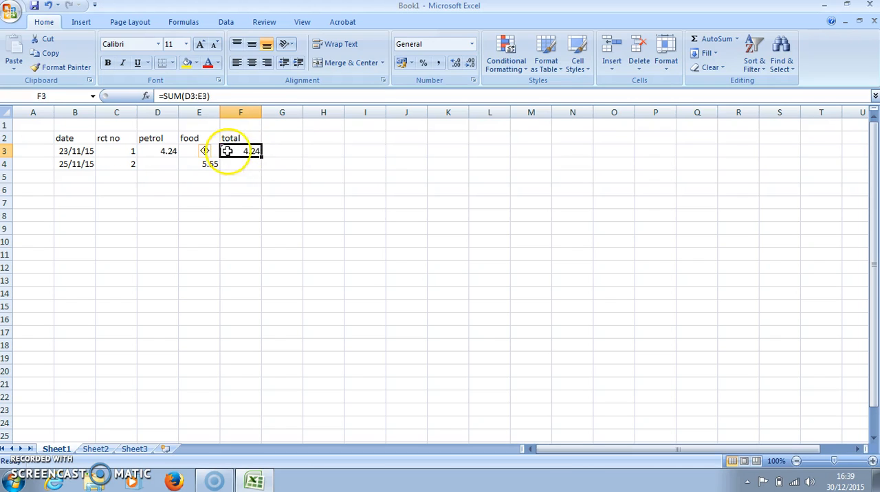
left_click(252, 151)
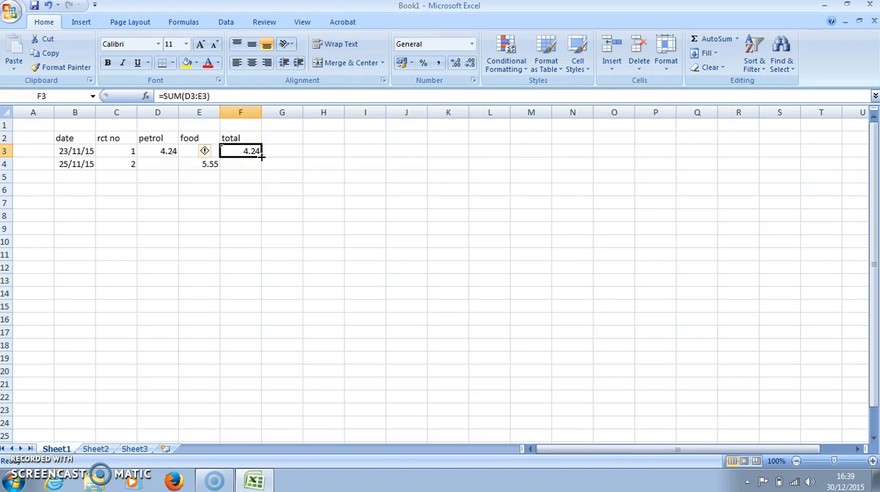
left_click(261, 156)
left_click(261, 157)
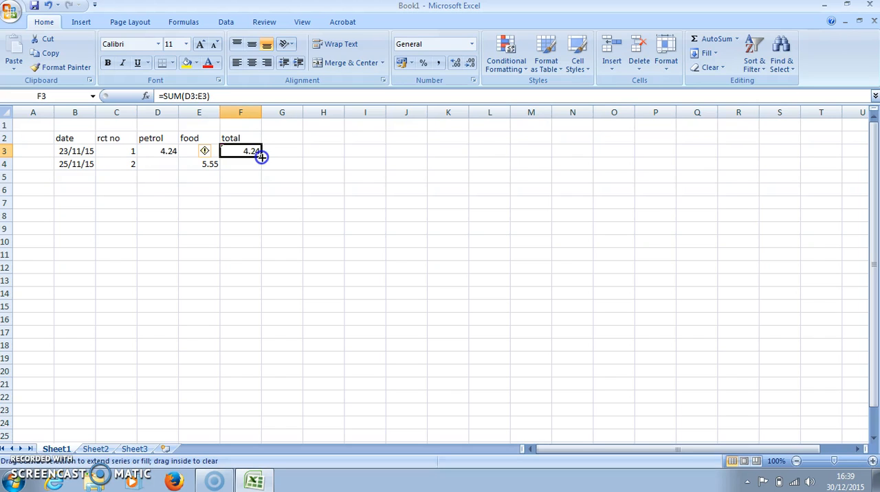
left_click_drag(261, 157, 262, 167)
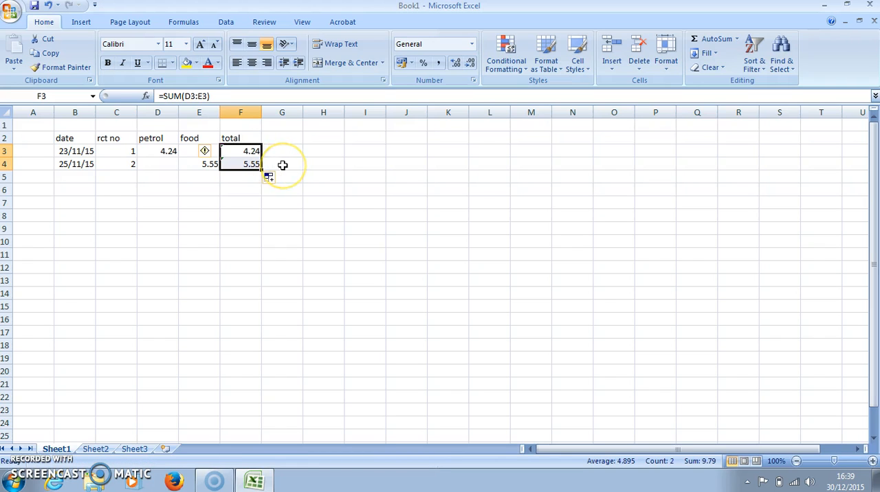
left_click(282, 165)
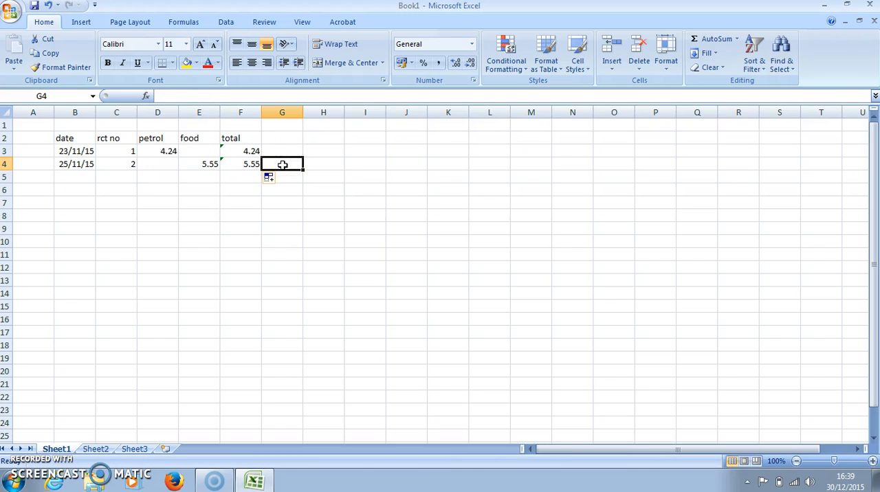